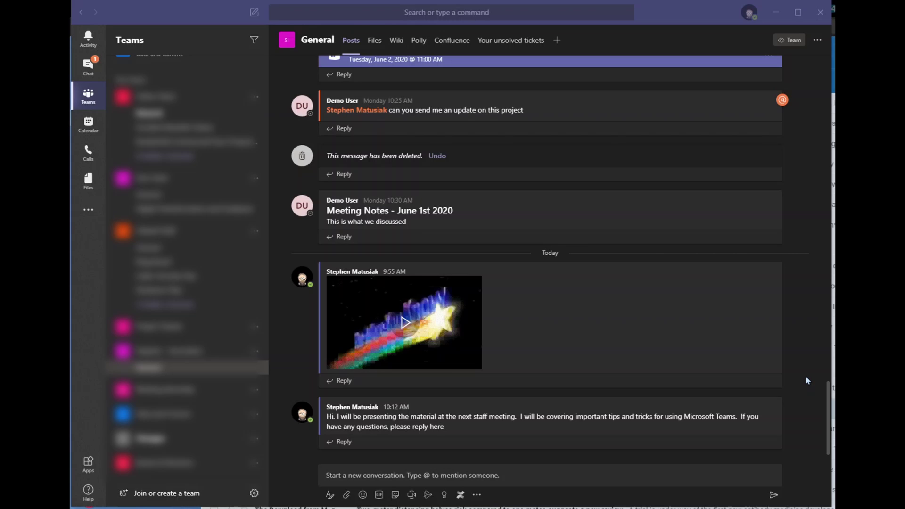
# Step: Abandon the drafted reply and give the 10:12 AM staff meeting post a thumbs-up reaction
pyautogui.click(344, 442)
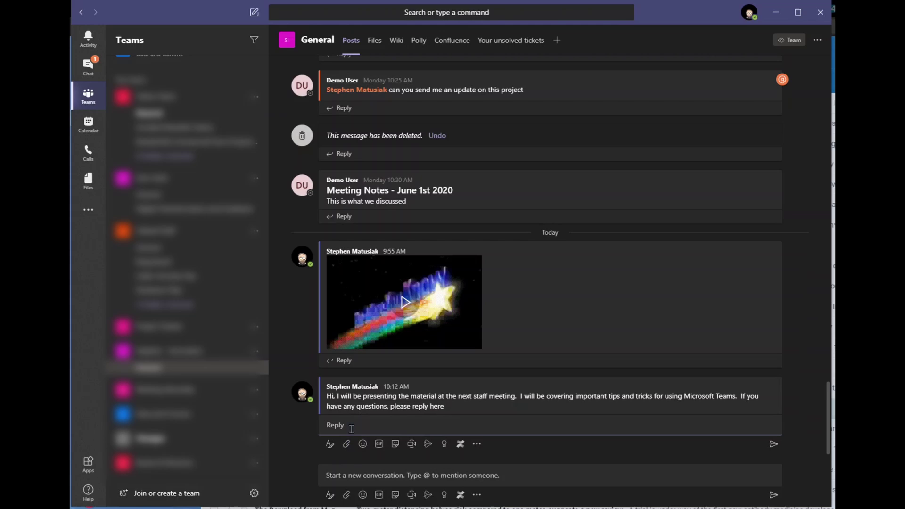
pyautogui.write('I agr')
pyautogui.press('BackSpace')
pyautogui.press('BackSpace')
pyautogui.press('BackSpace')
pyautogui.click(802, 389)
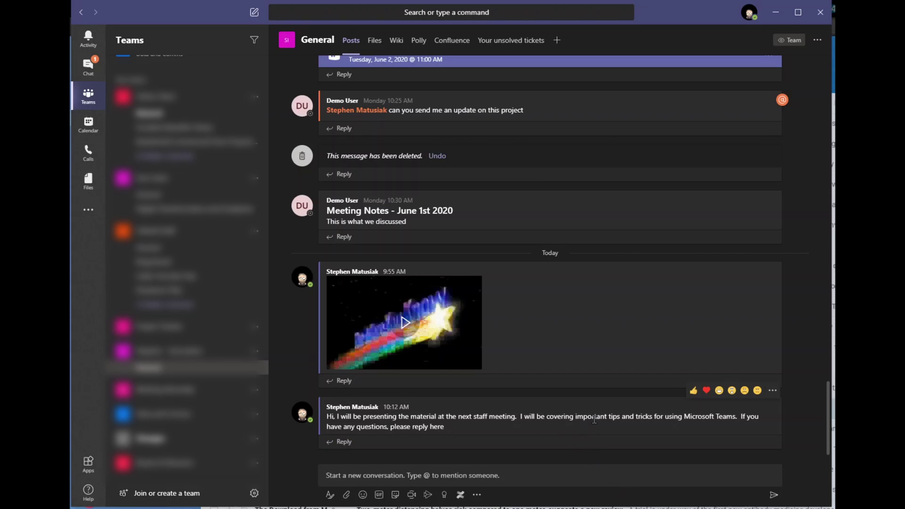
pyautogui.click(695, 392)
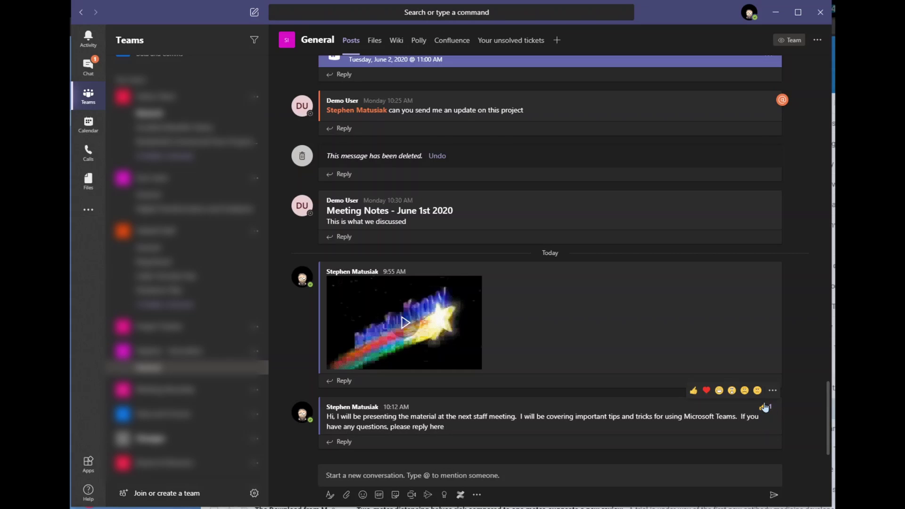